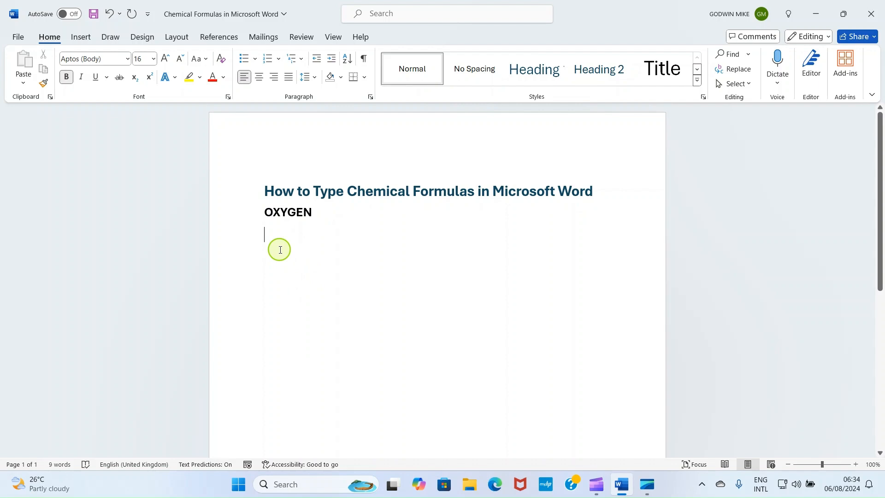
Step: Write the formula O2 on the line below OXYGEN and format its 2 as subscript
type("O2")
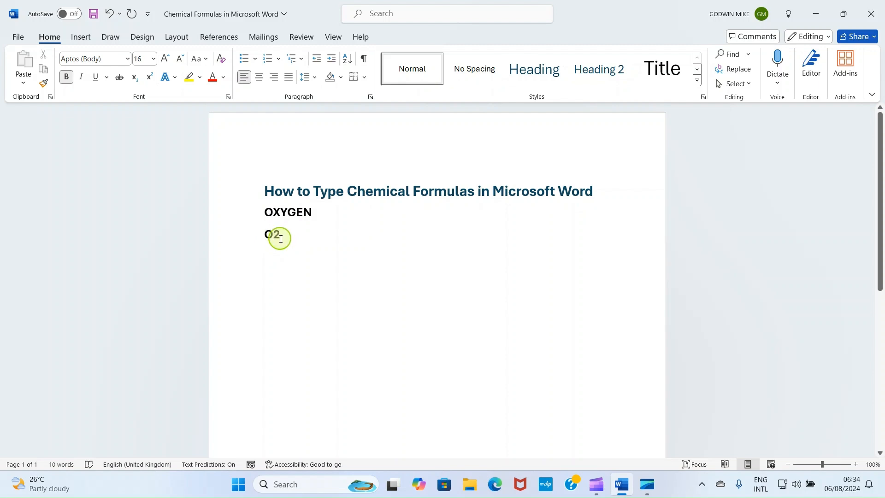
left_click_drag(283, 236, 274, 237)
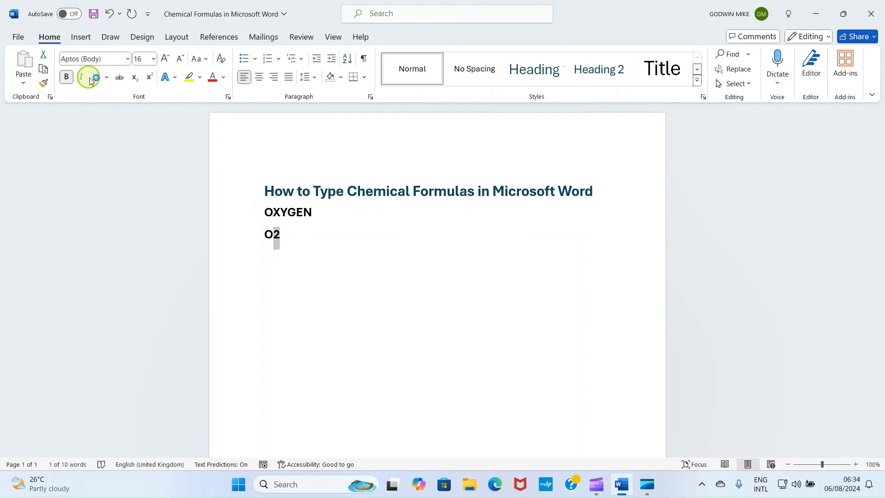
left_click(135, 78)
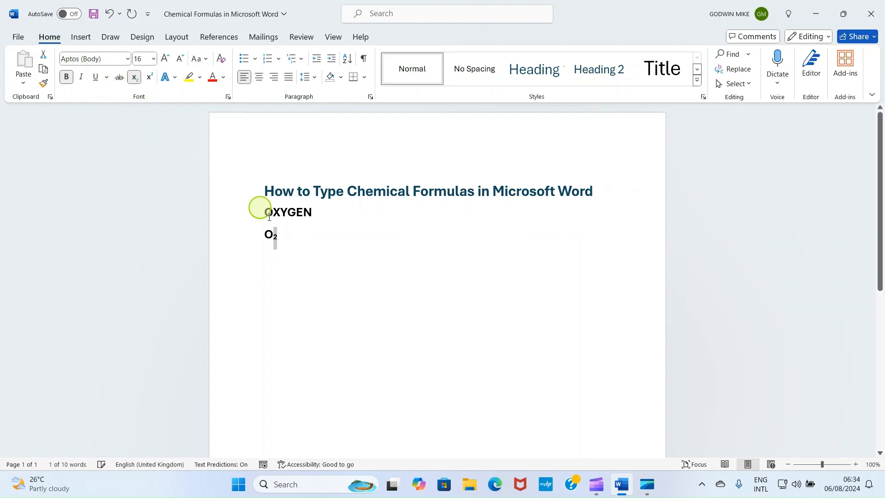
left_click(297, 229)
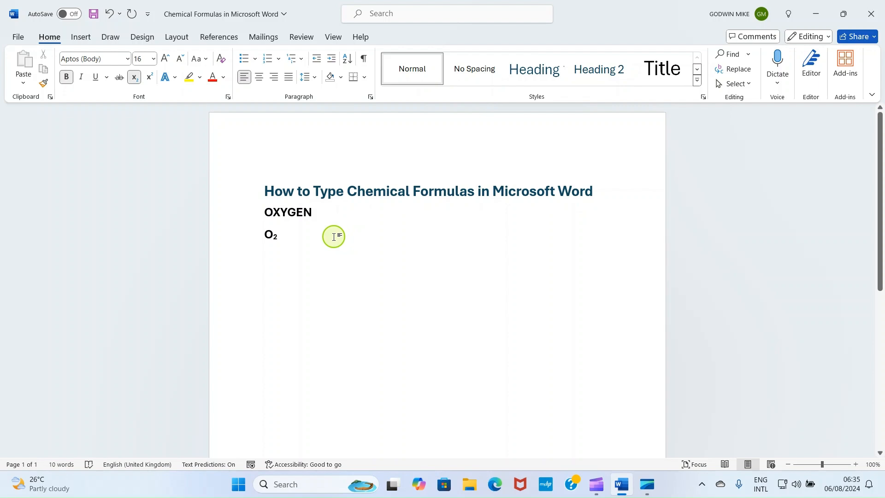
Step: Start a new line below the first oxygen formula and insert a new blank equation there
key("Return")
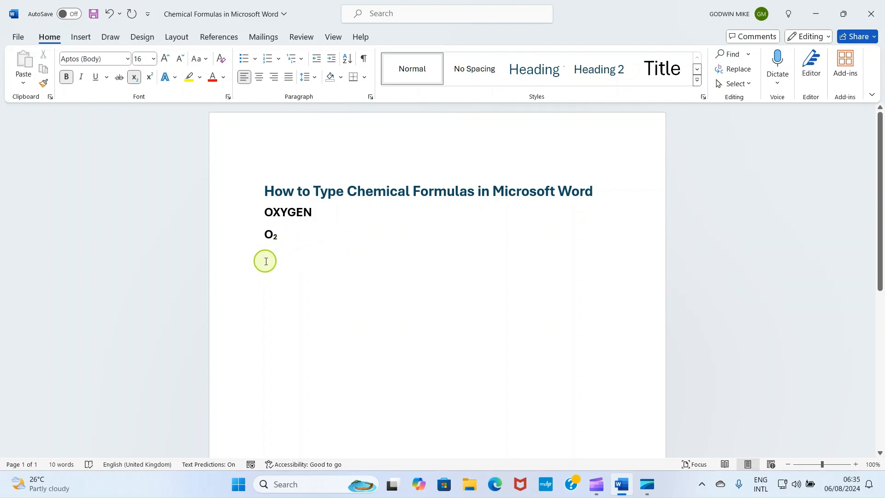
left_click(134, 78)
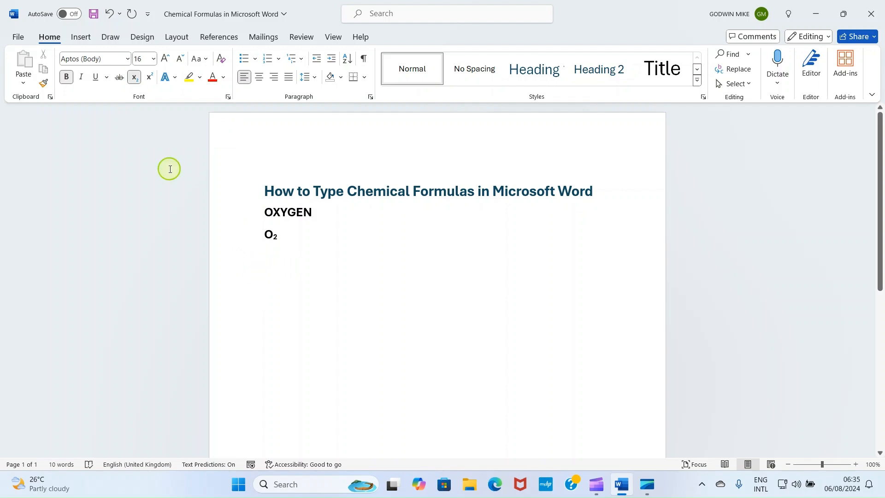
left_click(137, 79)
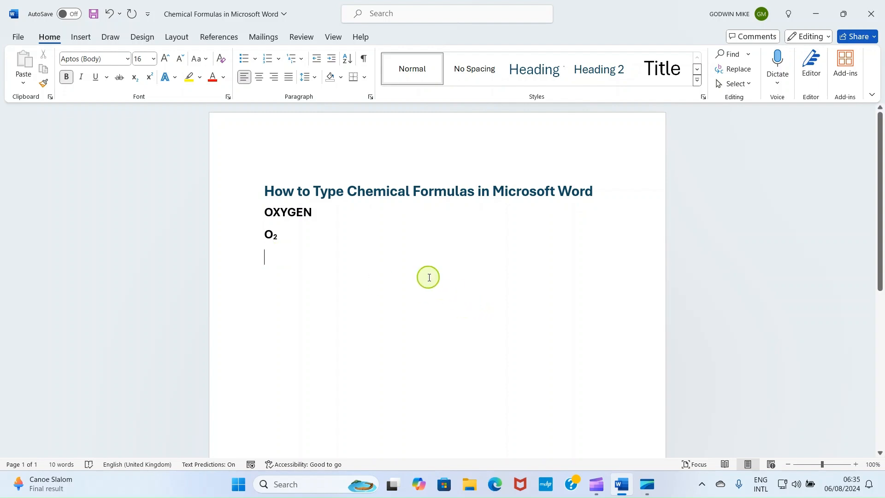
left_click(83, 37)
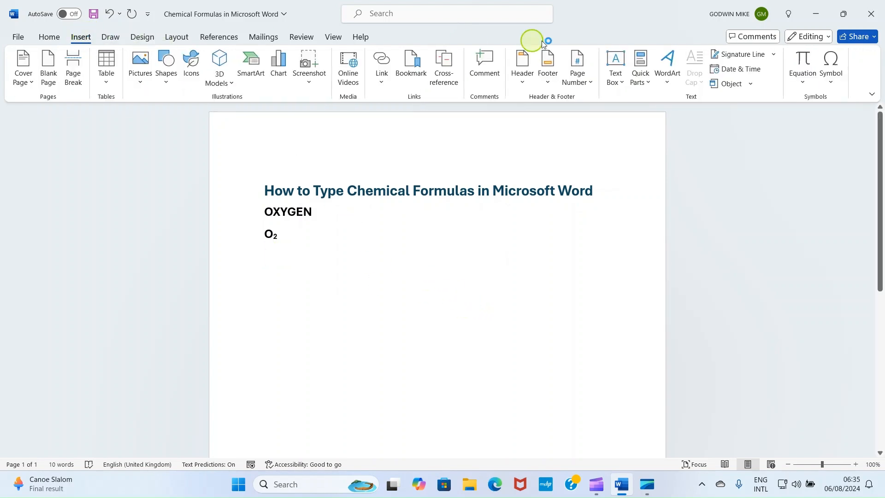
left_click(808, 86)
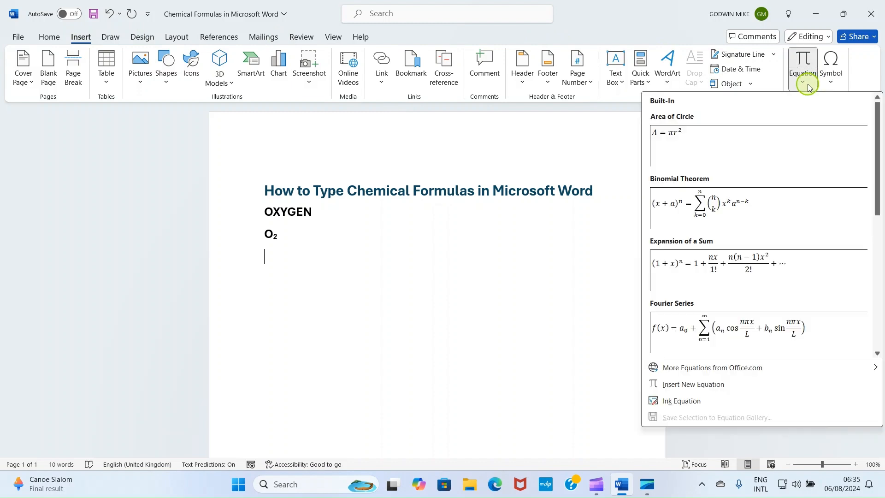
left_click(680, 384)
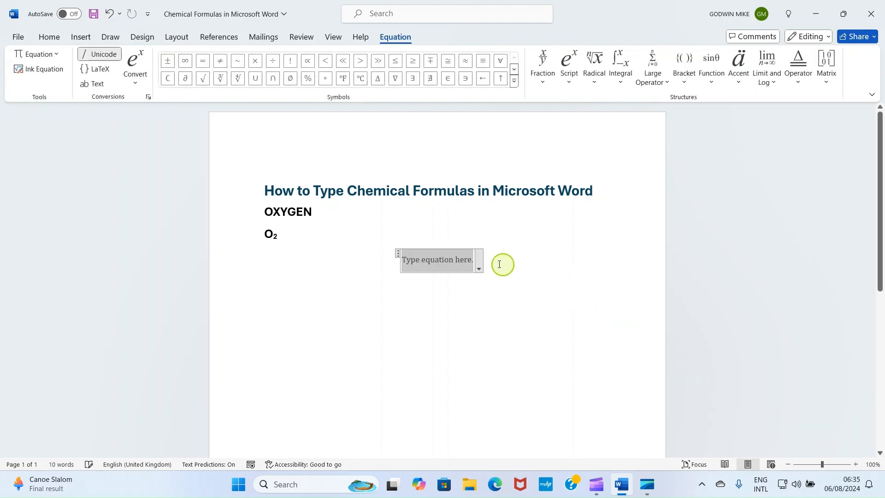
Step: Fill the blank equation with a Subscript structure that has O as its base and 2 as its subscript
left_click(416, 268)
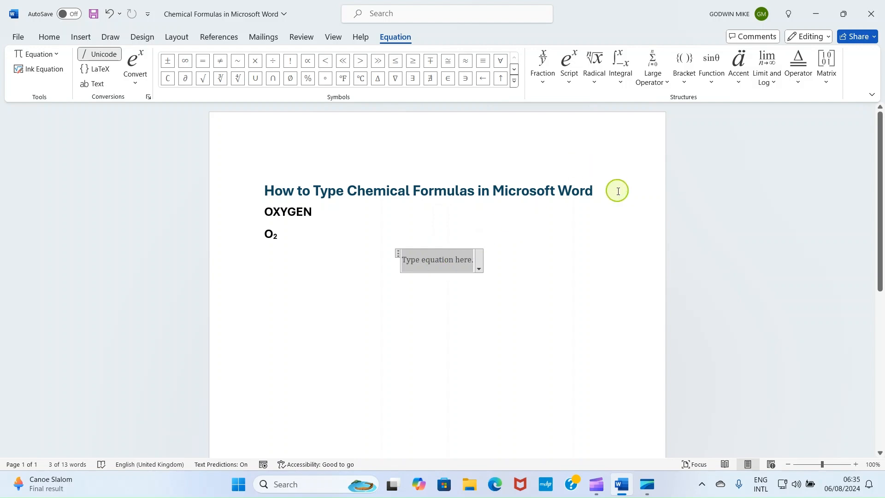
left_click(570, 85)
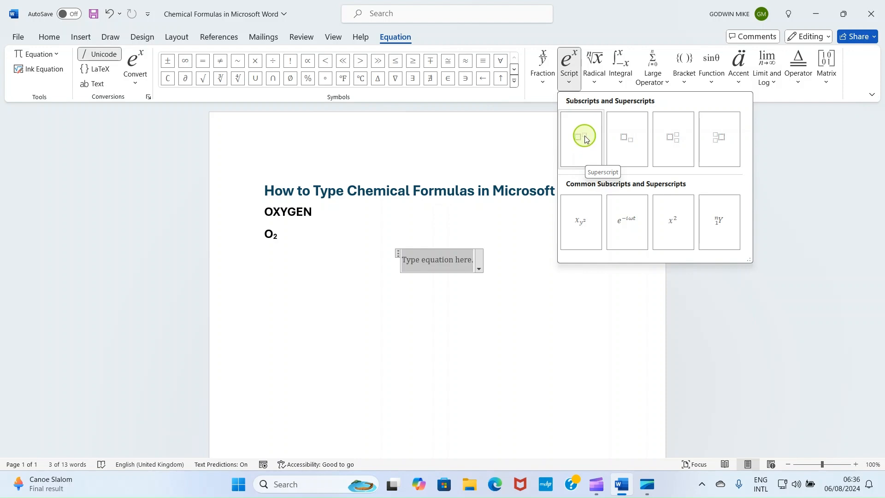
left_click(627, 144)
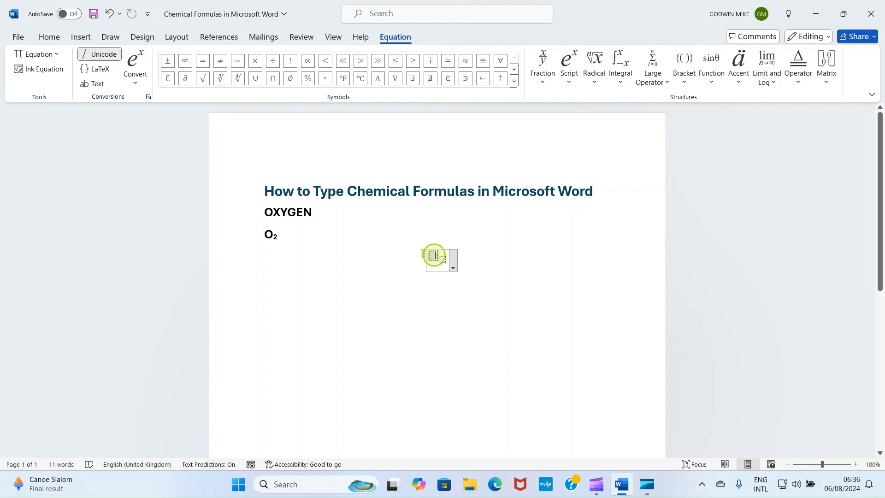
type("O")
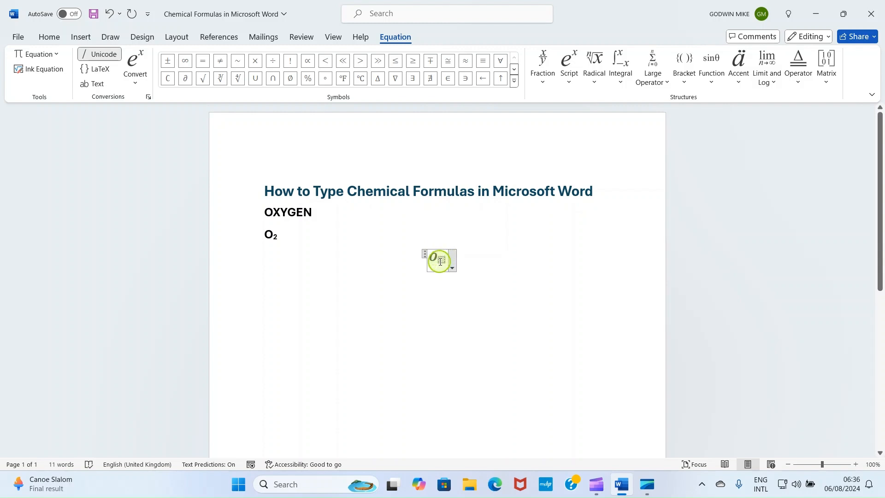
left_click(440, 261)
type("2")
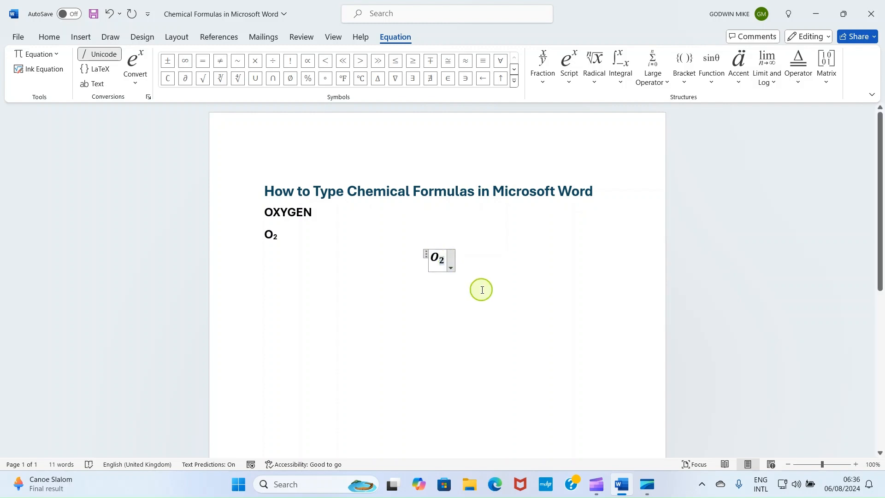
left_click(489, 257)
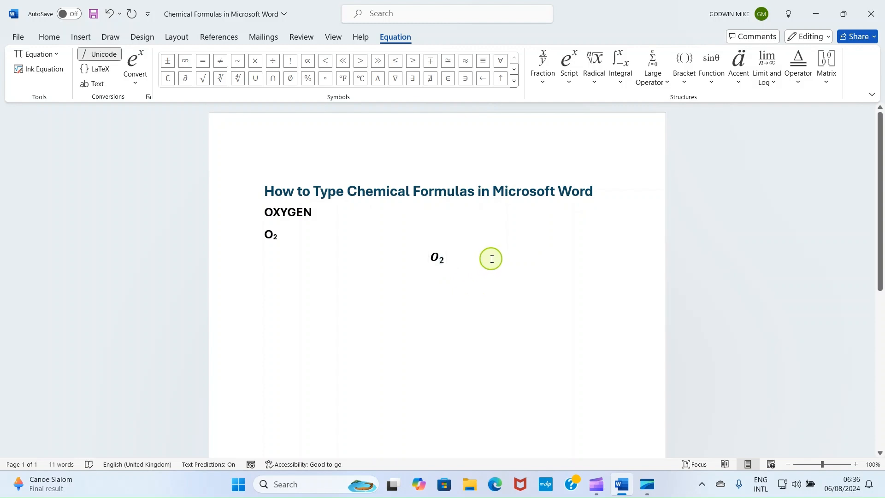
left_click(515, 224)
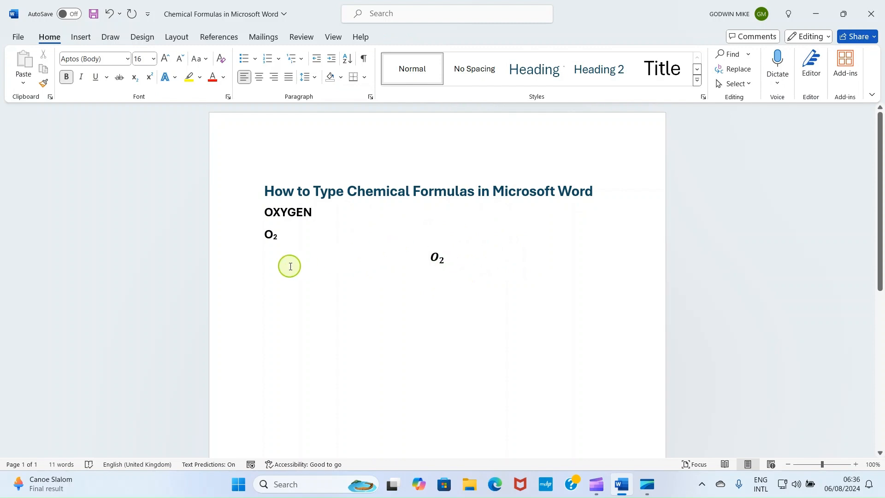
Step: Align the oxygen equation with the left margin
left_click(434, 259)
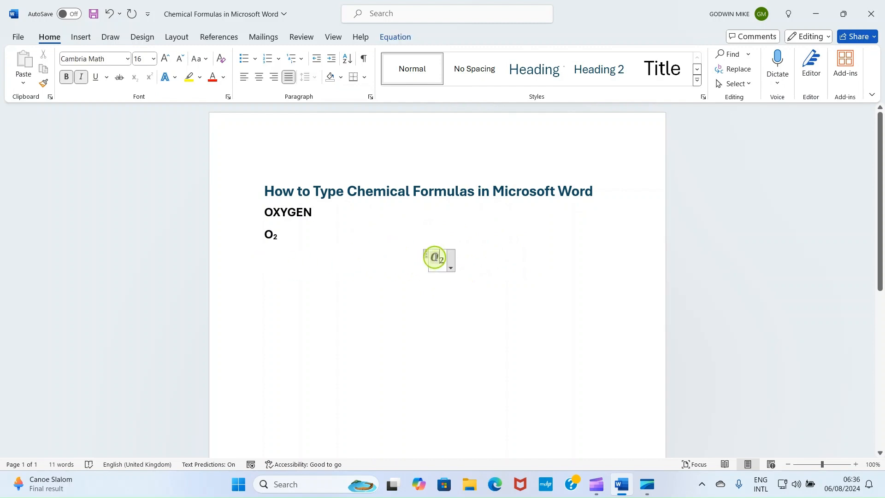
left_click(244, 81)
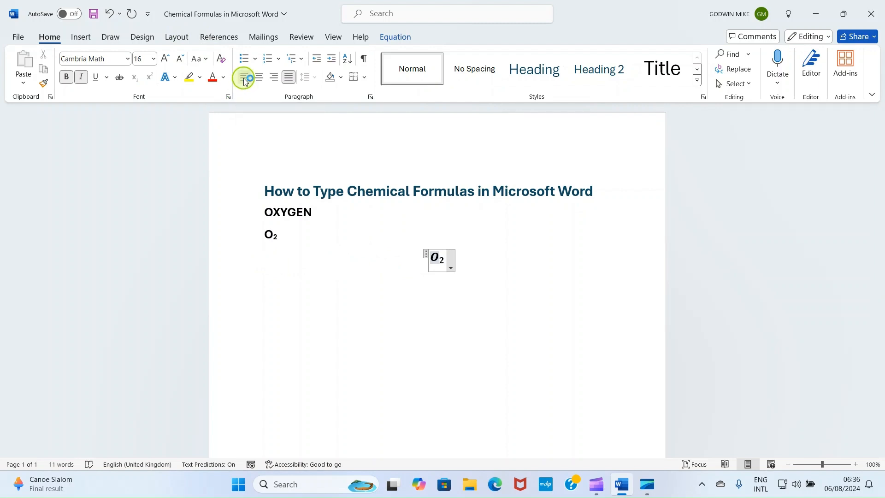
left_click(339, 300)
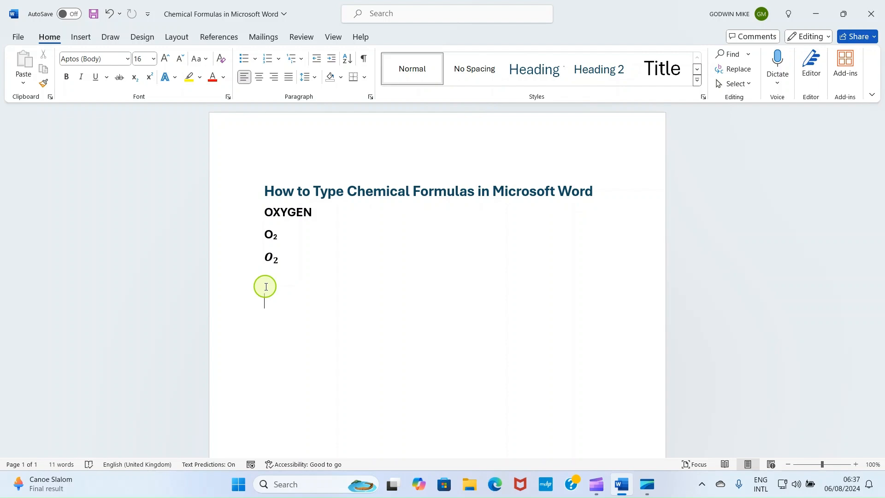
Step: Add the heading CARBON (IV) OXIDE below the oxygen formulas, in bold with font size 18
type("CARBON")
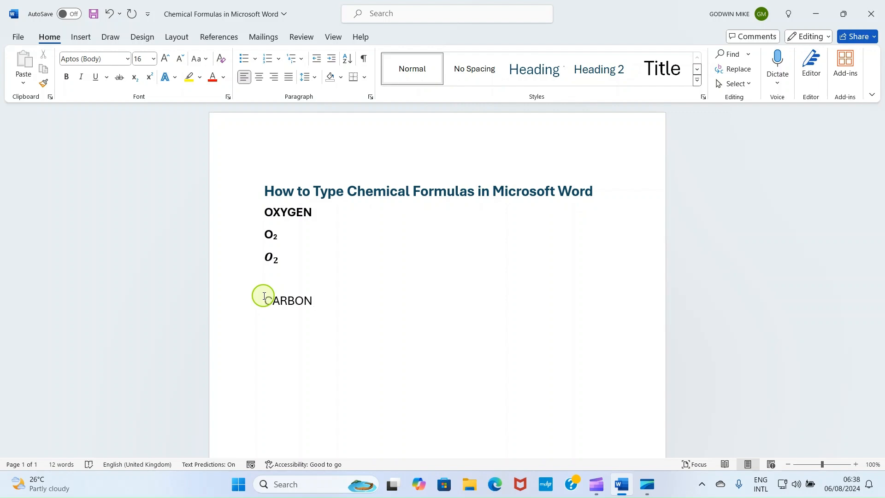
type("(IV) OXIDE")
left_click_drag(376, 304, 281, 302)
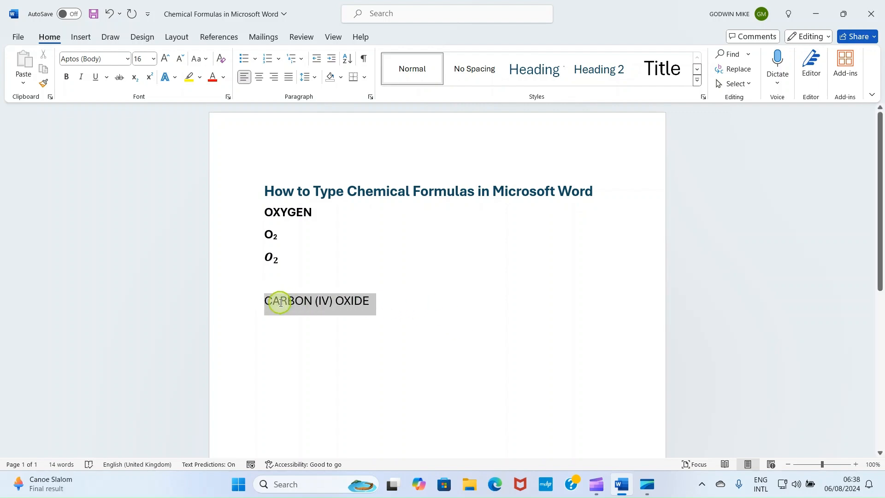
left_click(153, 59)
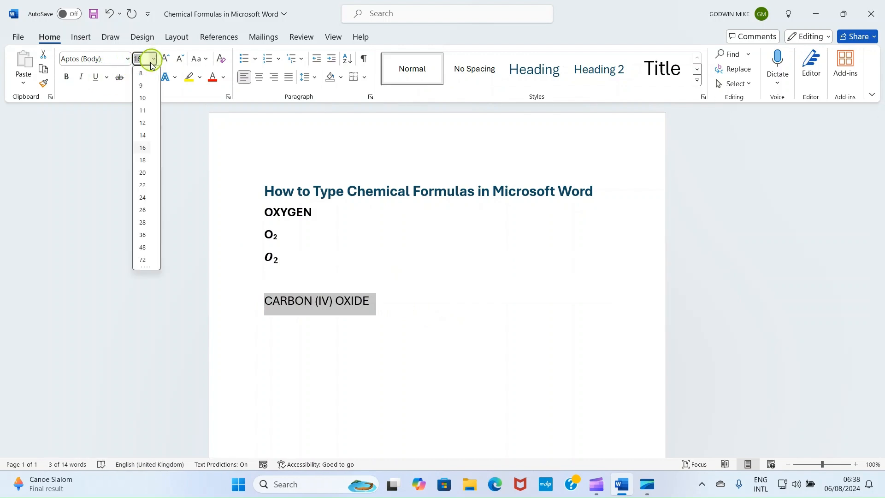
left_click(143, 158)
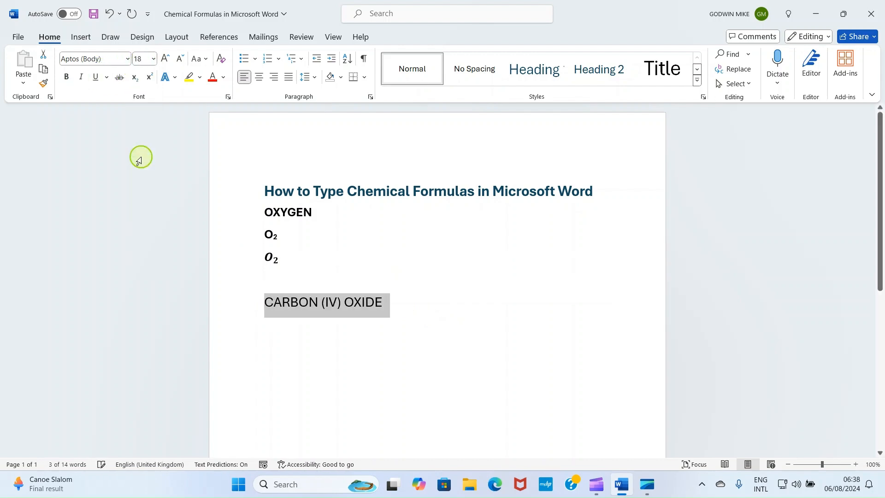
left_click(67, 78)
left_click(371, 323)
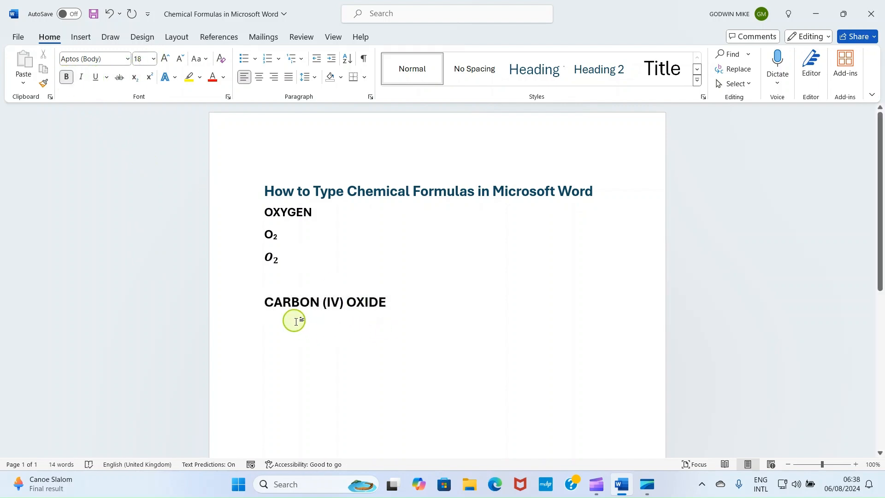
Step: Write CO2 in font size 12 on a new line under the carbon heading and format its 2 as subscript
left_click(396, 303)
key("Return")
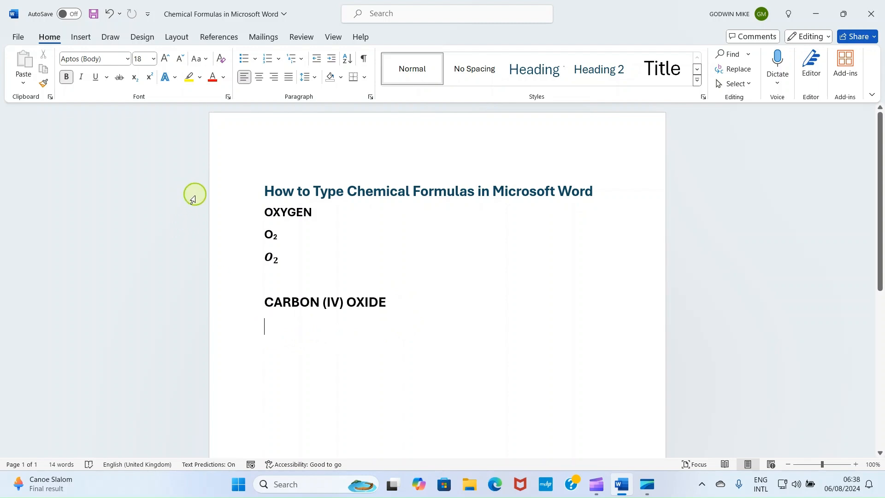
left_click(154, 59)
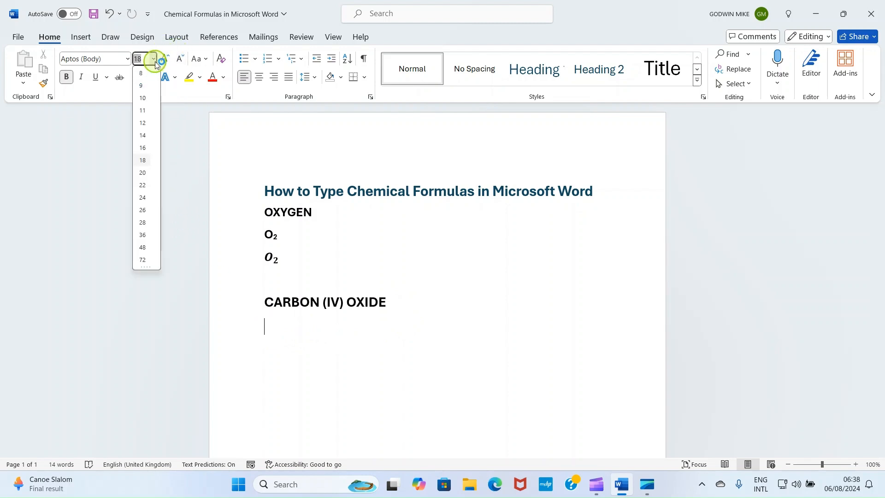
left_click(142, 123)
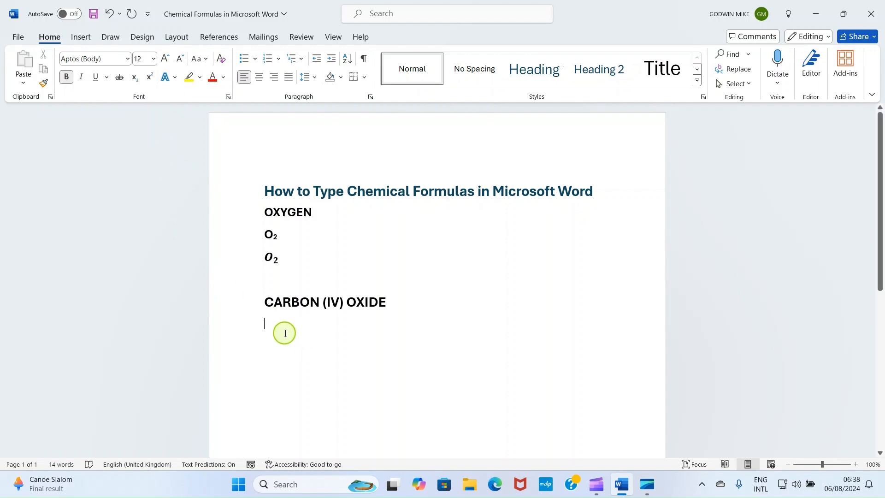
type("CO2")
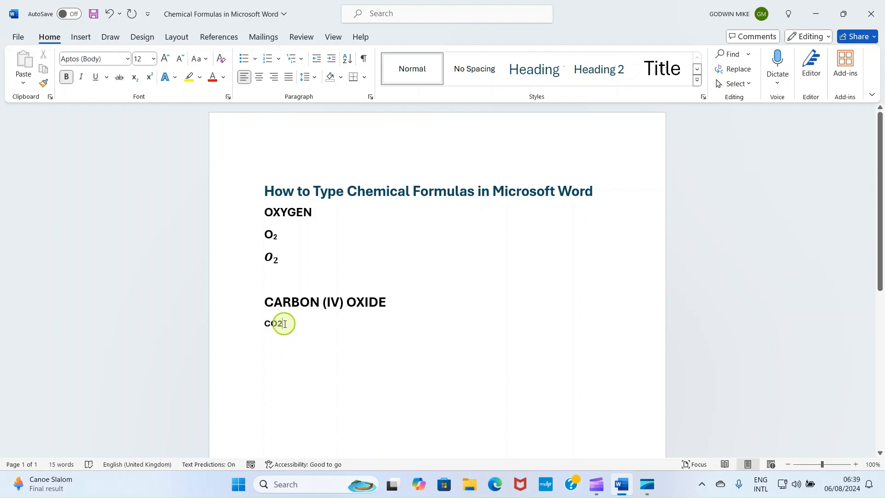
left_click_drag(283, 323, 275, 323)
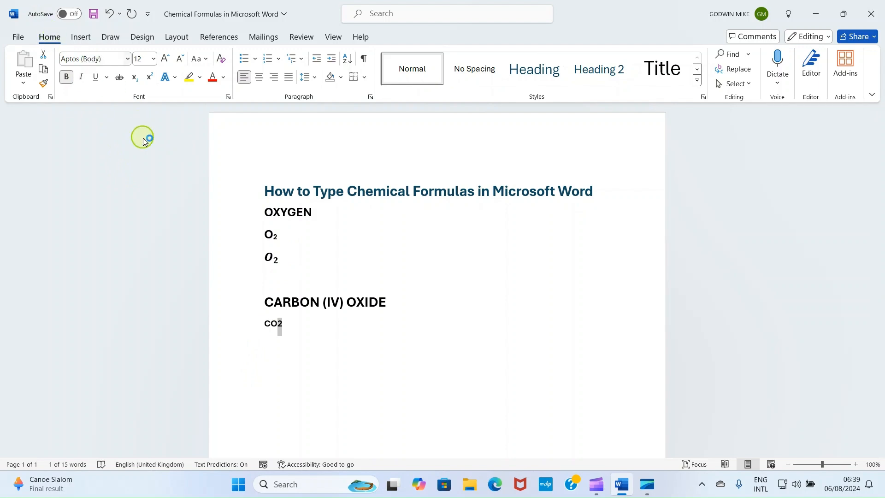
left_click(135, 78)
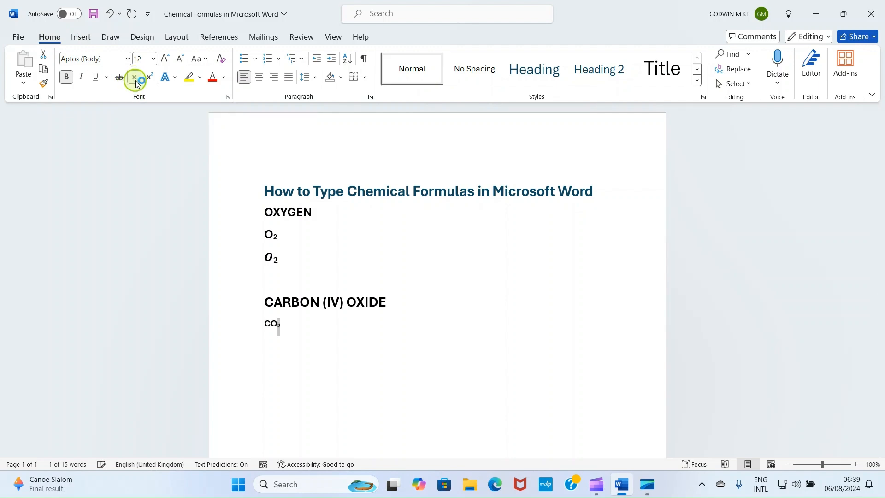
left_click(303, 324)
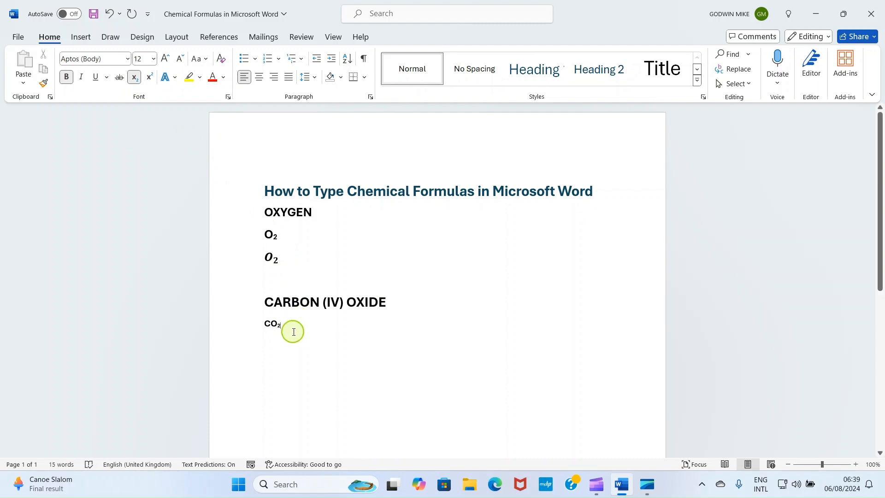
Step: Set the font size of the whole carbon oxide formula to 14
left_click(263, 327)
left_click_drag(263, 327, 284, 327)
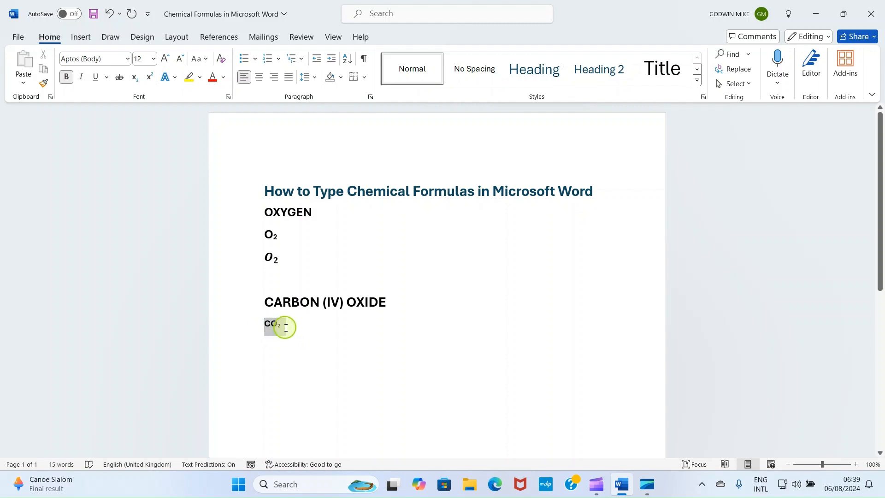
left_click(154, 59)
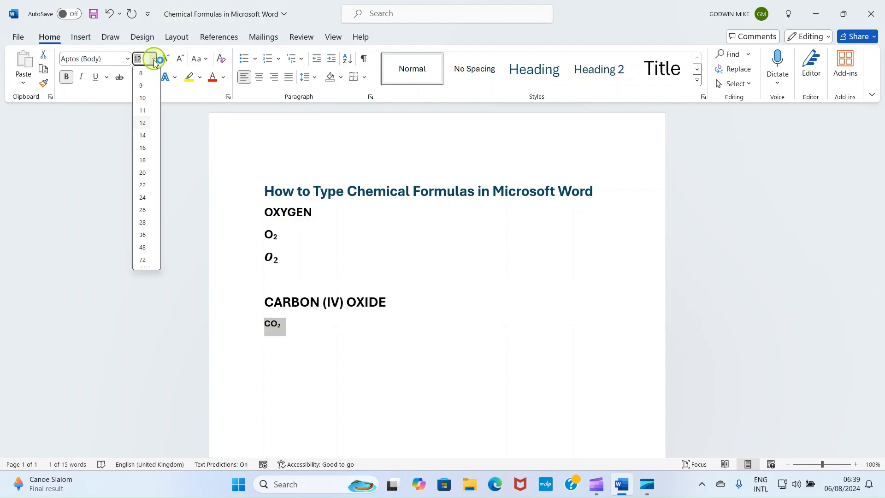
left_click(142, 135)
left_click(310, 317)
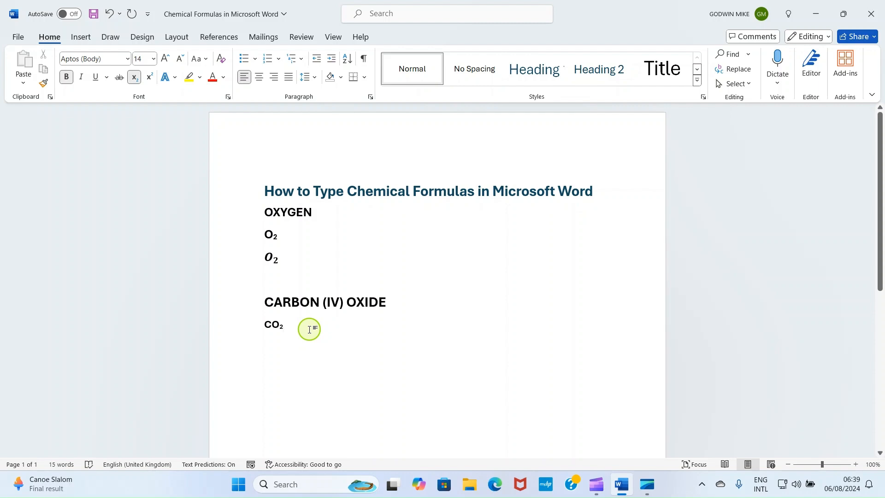
Step: Start a new line below the CO₂ formula with subscript turned off and insert a new blank equation there
key("Return")
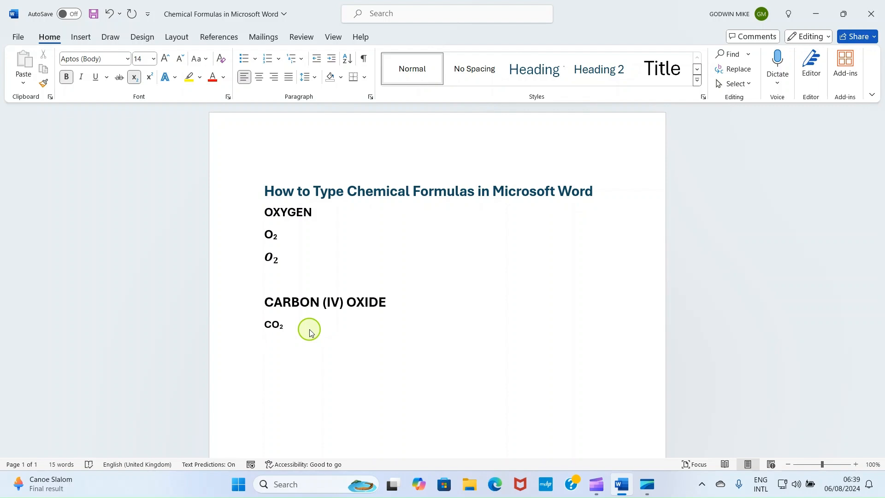
left_click(134, 78)
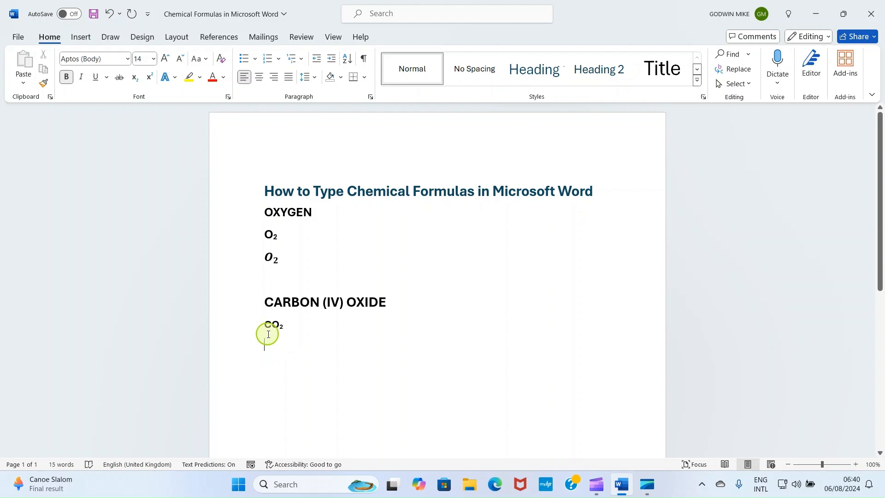
left_click(79, 37)
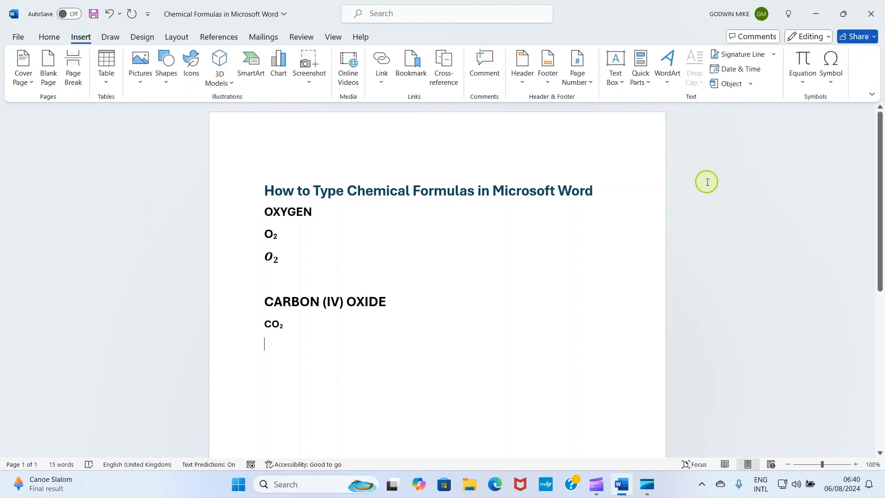
left_click(810, 87)
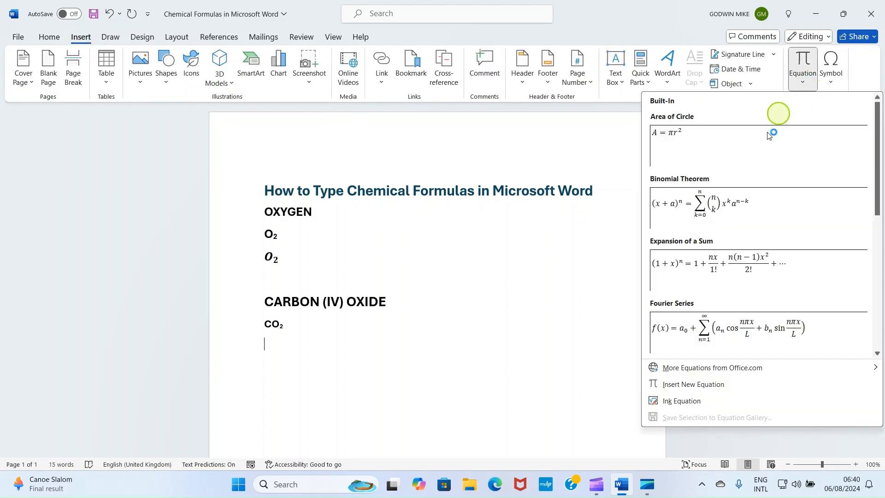
left_click(688, 387)
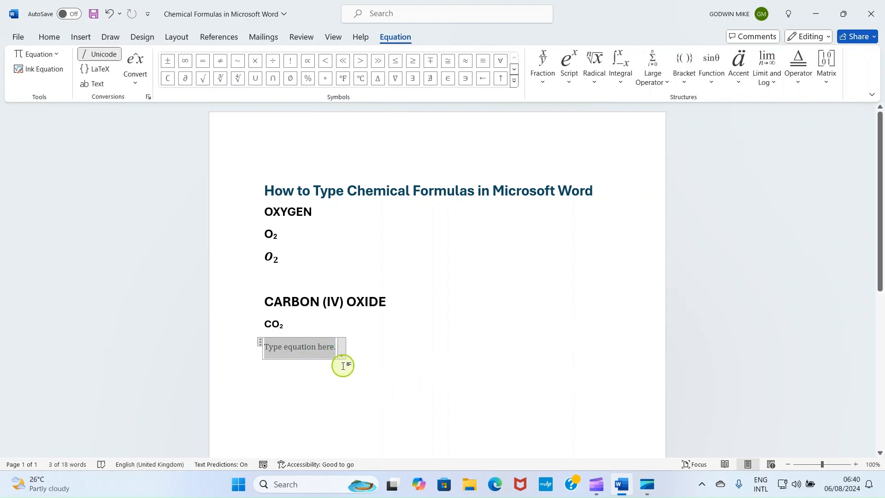
Step: Add a subscript structure to the blank equation and fill it with CO as the base and 2 as the subscript
left_click(570, 83)
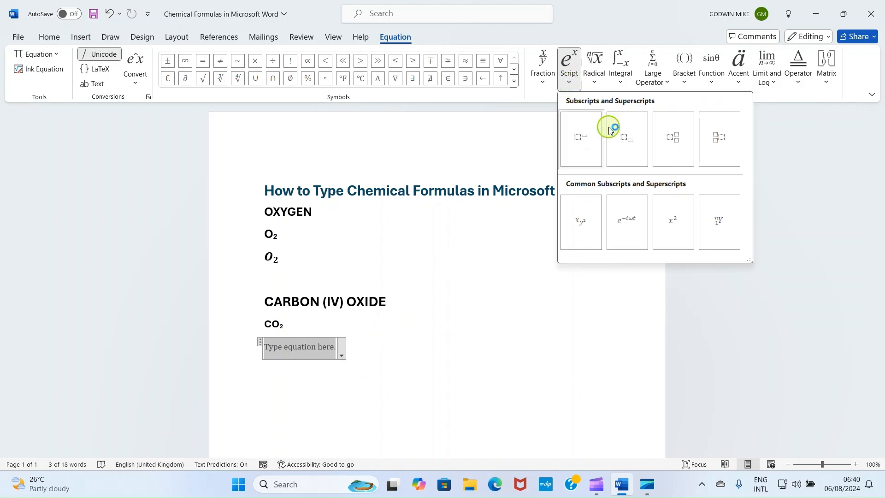
left_click(631, 143)
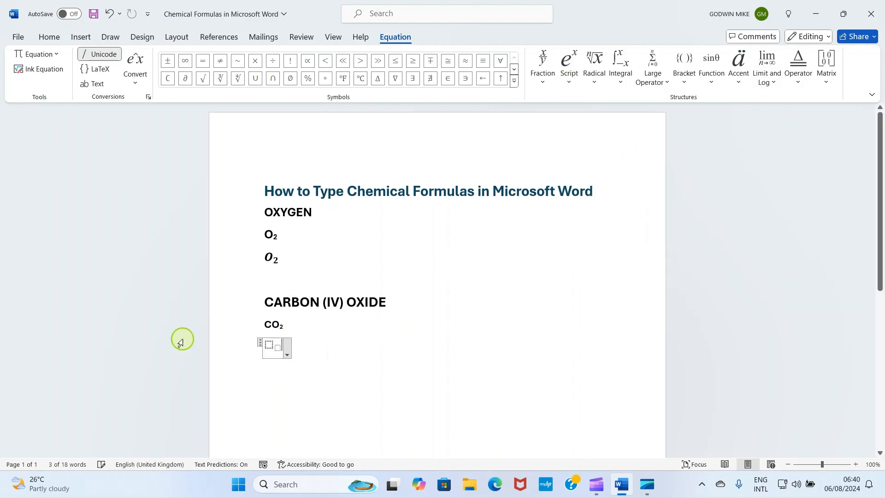
left_click(267, 346)
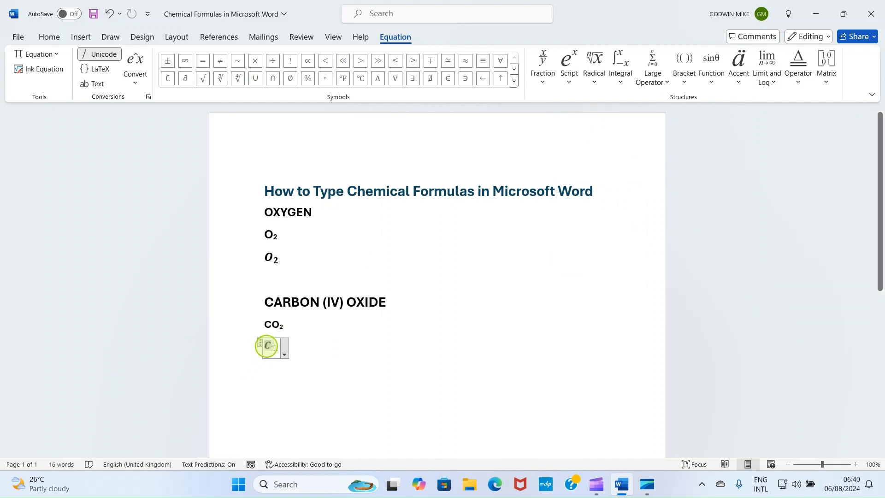
type("CO")
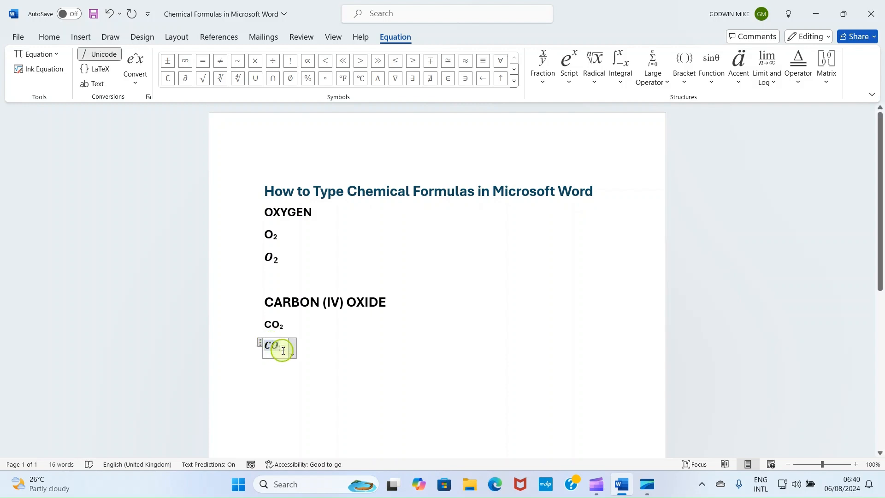
left_click(284, 348)
type("2")
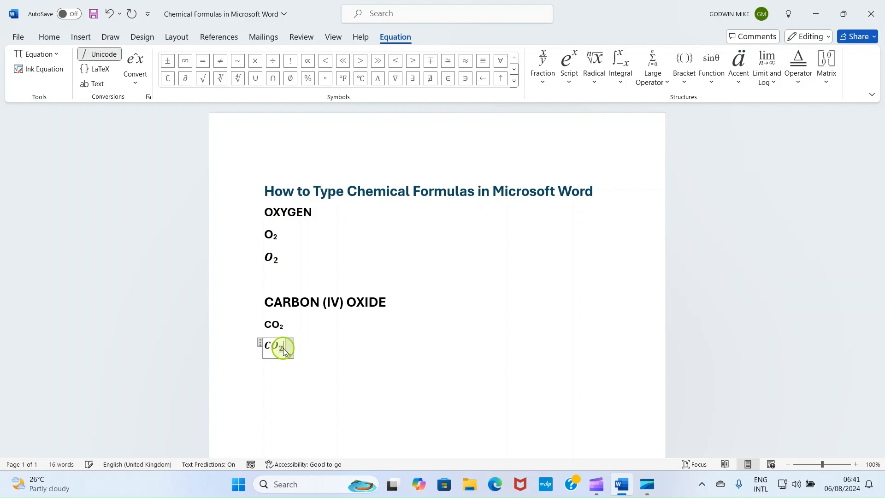
left_click(386, 349)
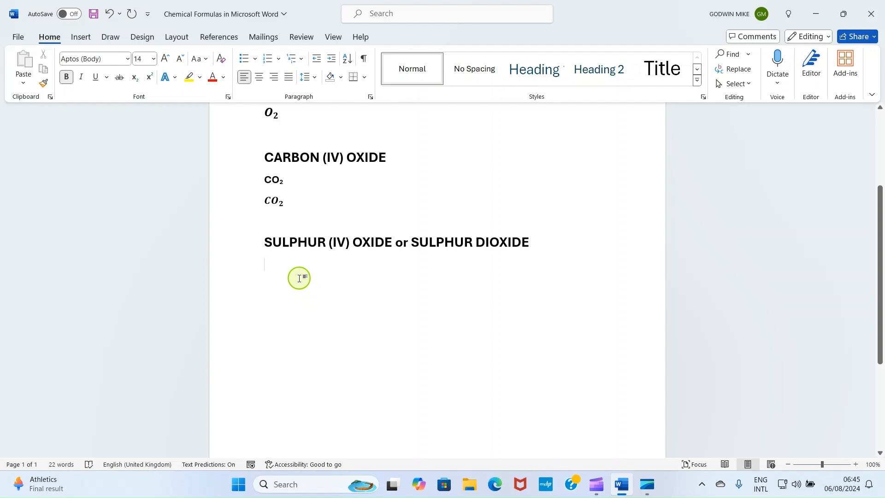
Step: Write SO2 under the SULPHUR (IV) OXIDE or SULPHUR DIOXIDE heading and format its 2 as subscript
type("SO2")
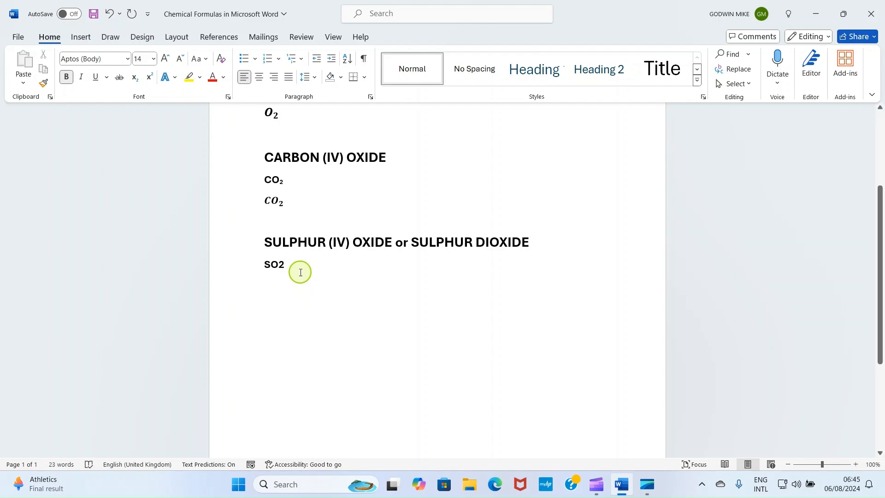
left_click_drag(290, 264, 279, 265)
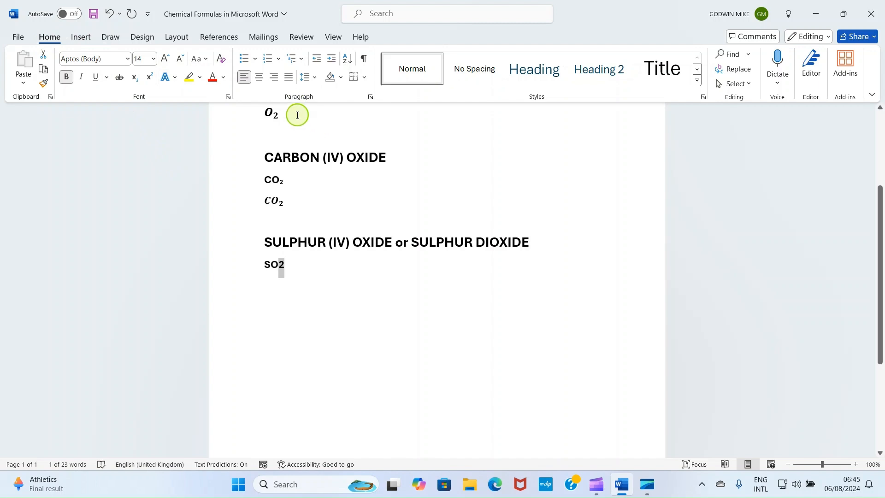
left_click(134, 80)
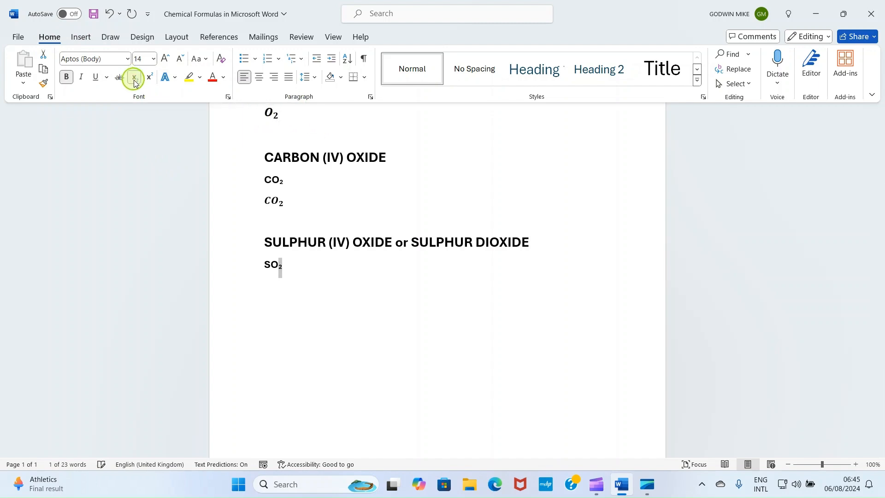
left_click(299, 273)
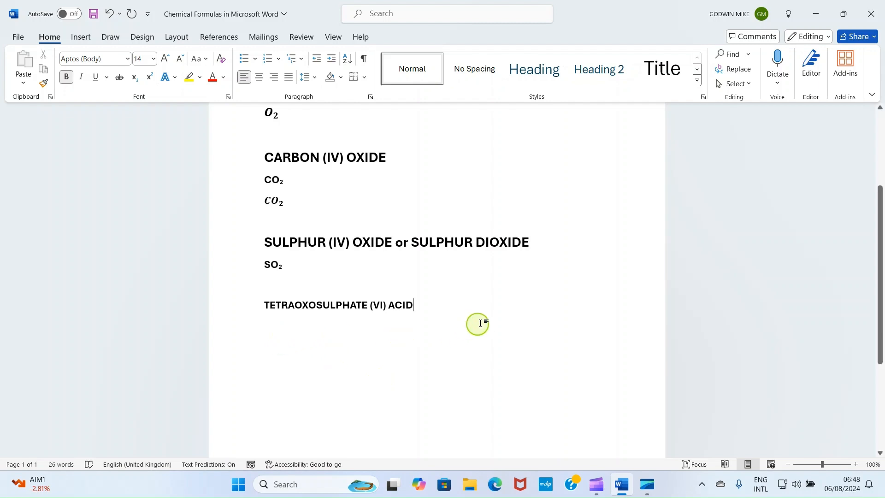
Step: Write H2SO4 on a new line under the TETRAOXOSULPHATE (VI) ACID heading
key("Return")
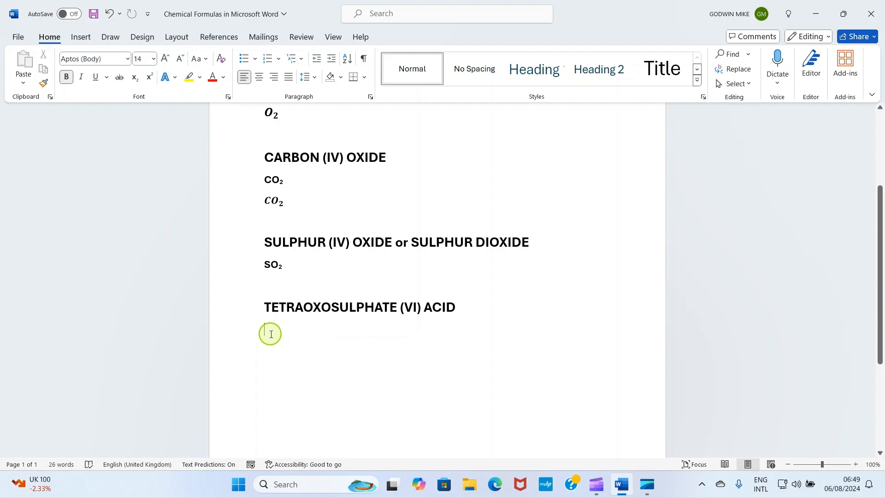
type("H")
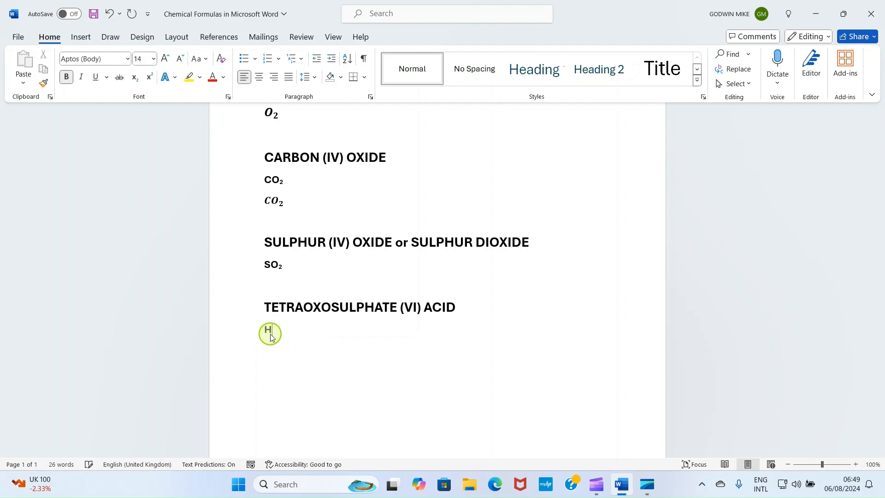
type("2SO4")
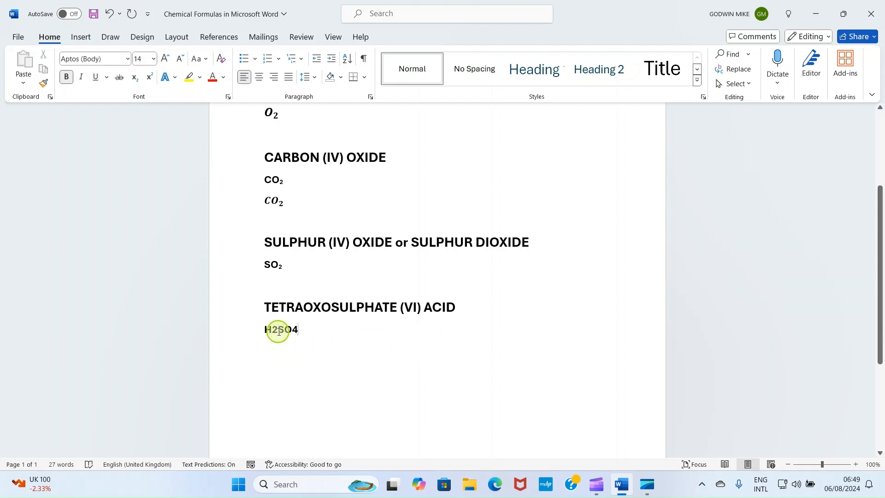
Step: Format the 2 and the 4 of the H2SO4 formula as subscript
left_click_drag(279, 330, 272, 330)
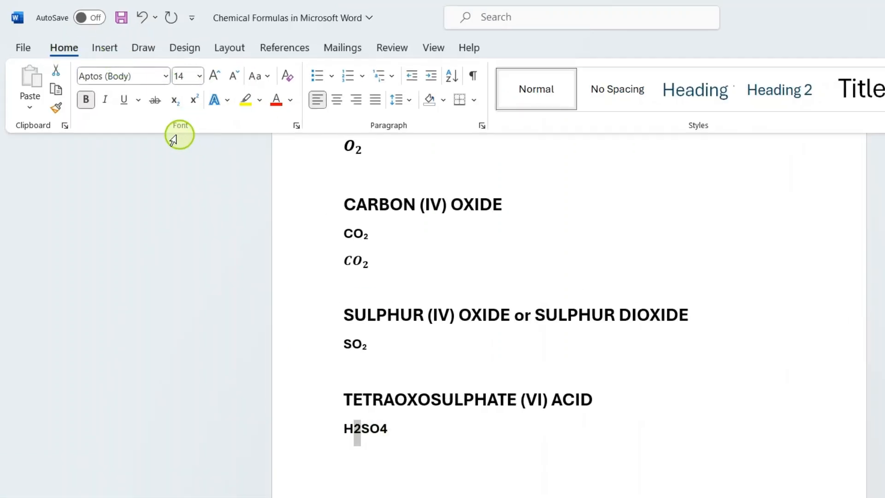
left_click(179, 105)
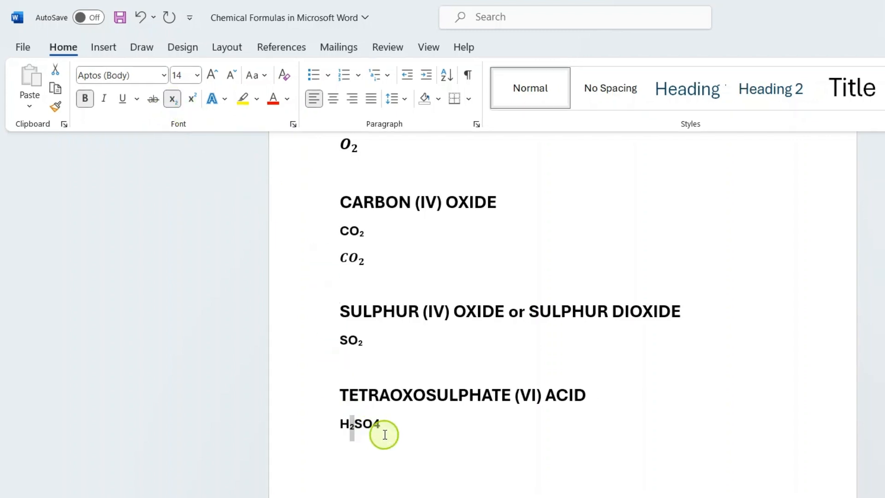
left_click(383, 424)
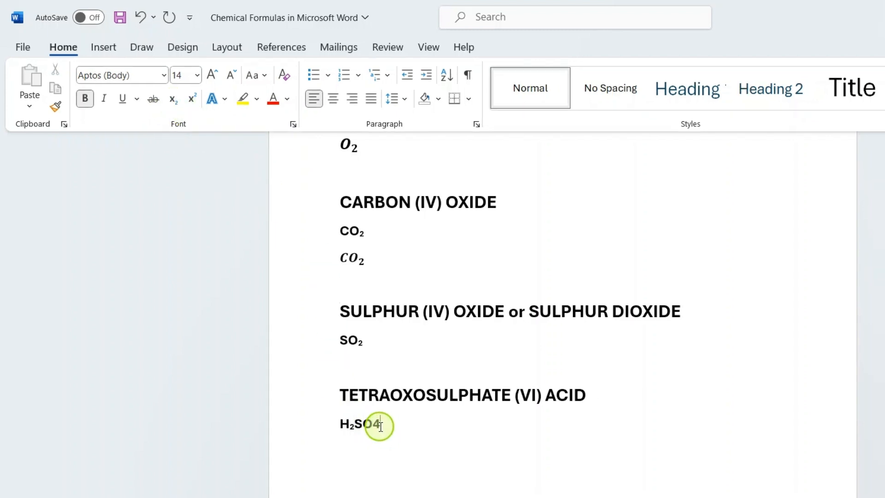
left_click_drag(379, 425, 370, 425)
left_click(175, 106)
left_click(351, 458)
left_click(414, 432)
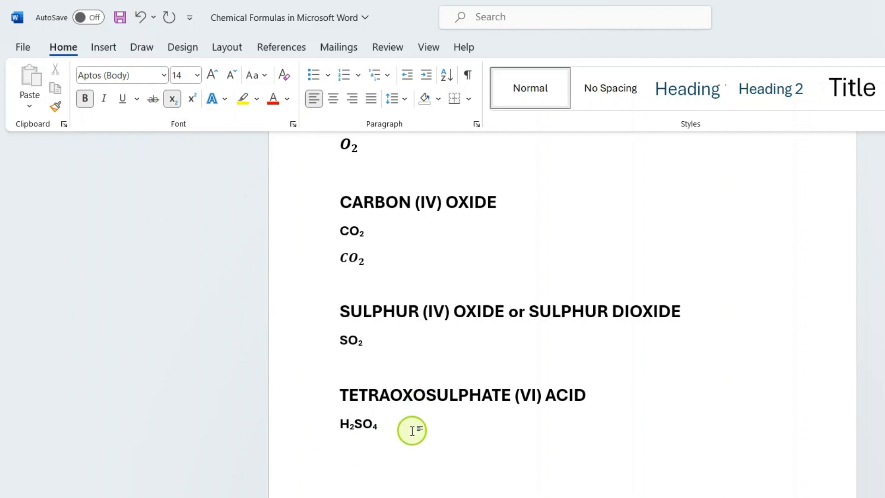
Step: Add empty lines below the H₂SO₄ formula and turn subscript off for the text that follows
key("Return")
key("Return")
key("Up")
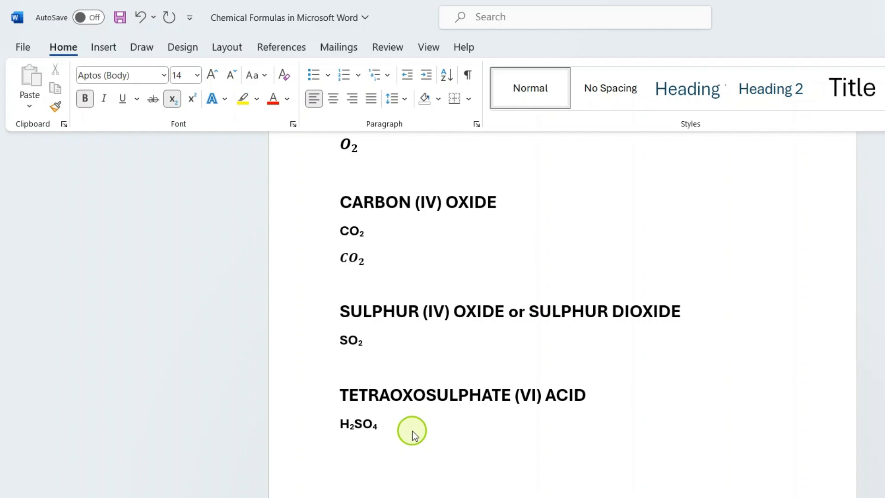
left_click(172, 98)
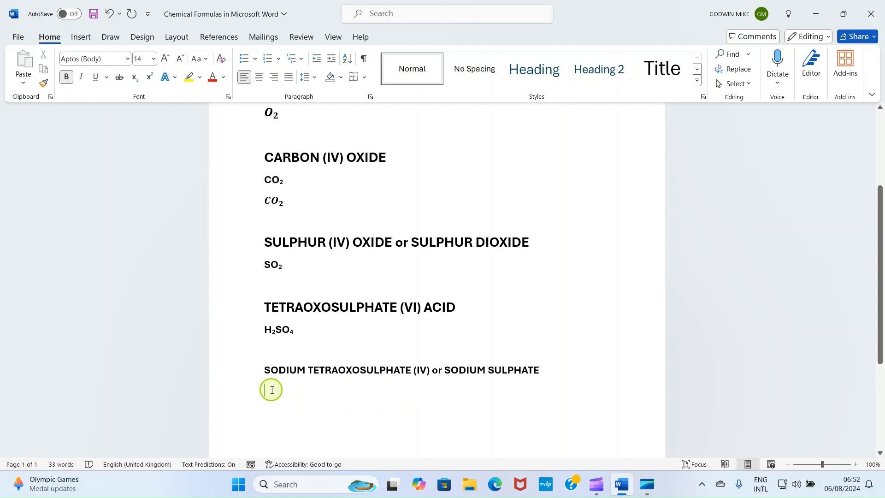
Step: Write Na2SO4 under the SODIUM TETRAOXOSULPHATE (IV) or SODIUM SULPHATE heading and format its 2 and 4 as subscript
type("Na")
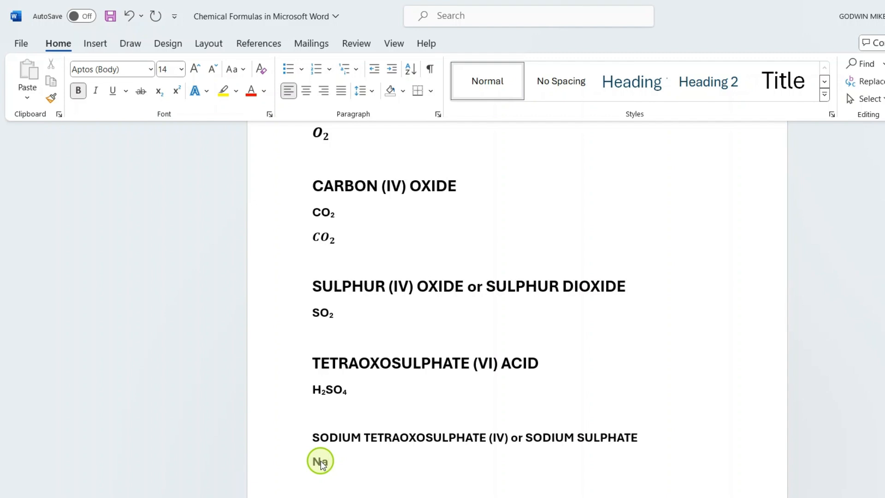
type("2SO4")
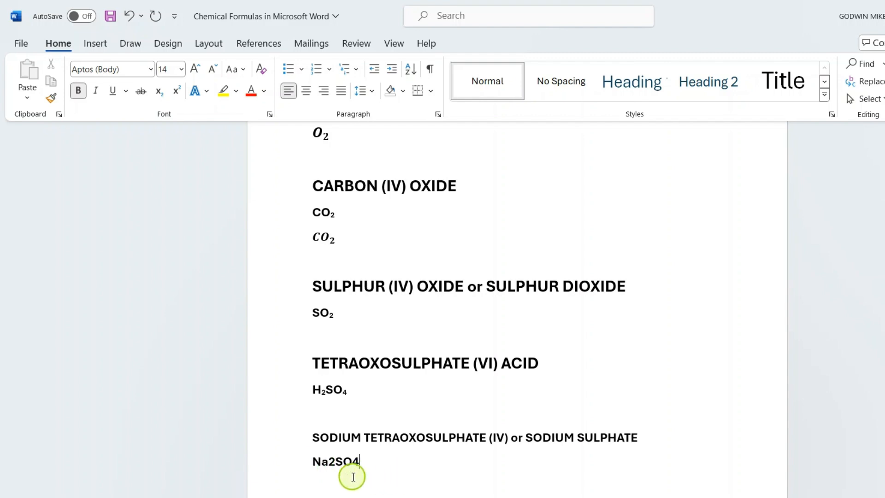
left_click_drag(322, 442, 316, 443)
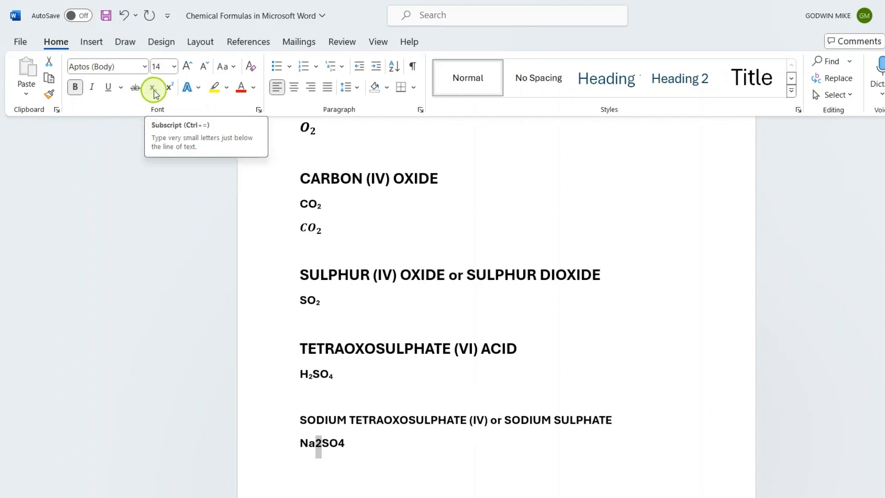
left_click(153, 89)
left_click(341, 446)
left_click_drag(341, 446, 335, 442)
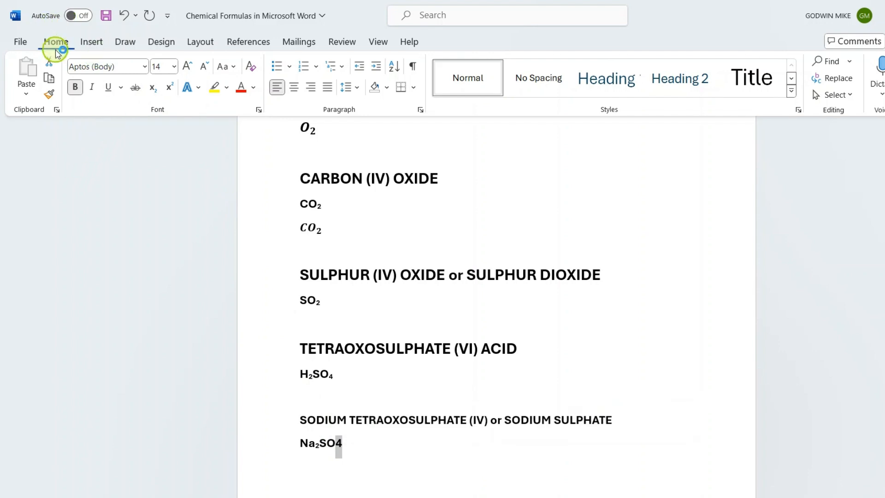
left_click(153, 94)
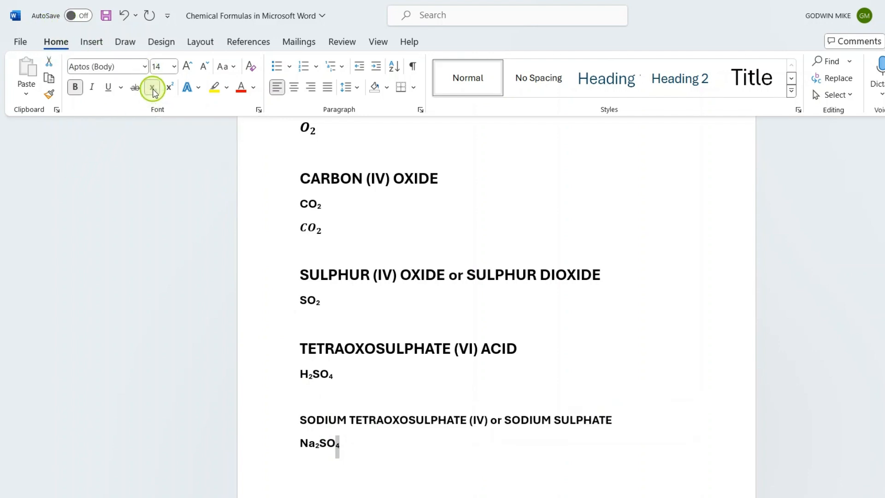
left_click(385, 406)
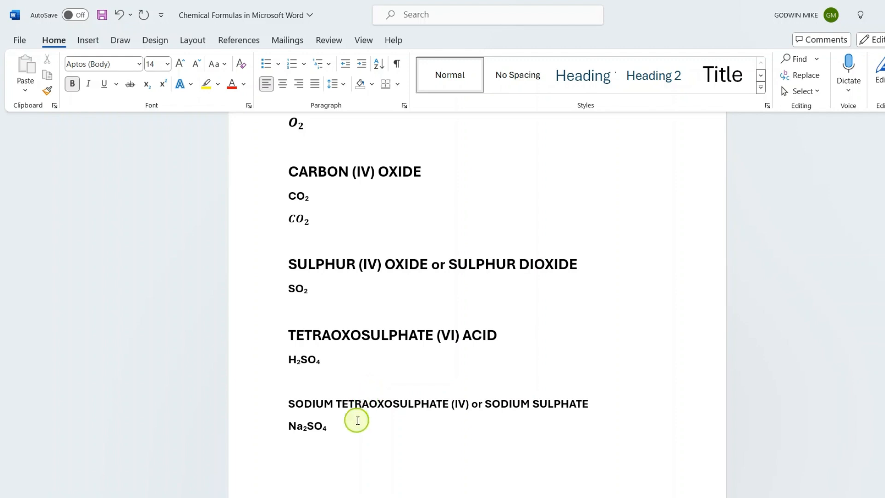
Step: Start a new line after the Na₂SO₄ formula with subscript turned off
left_click(339, 430)
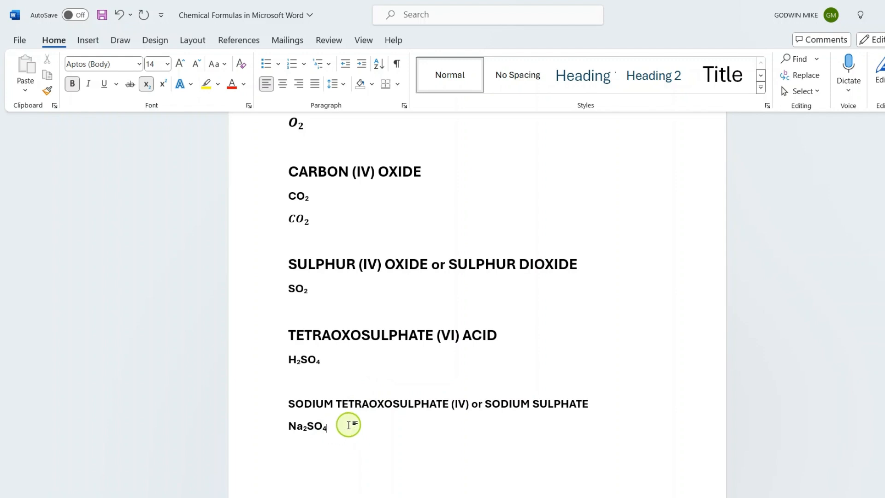
key("Return")
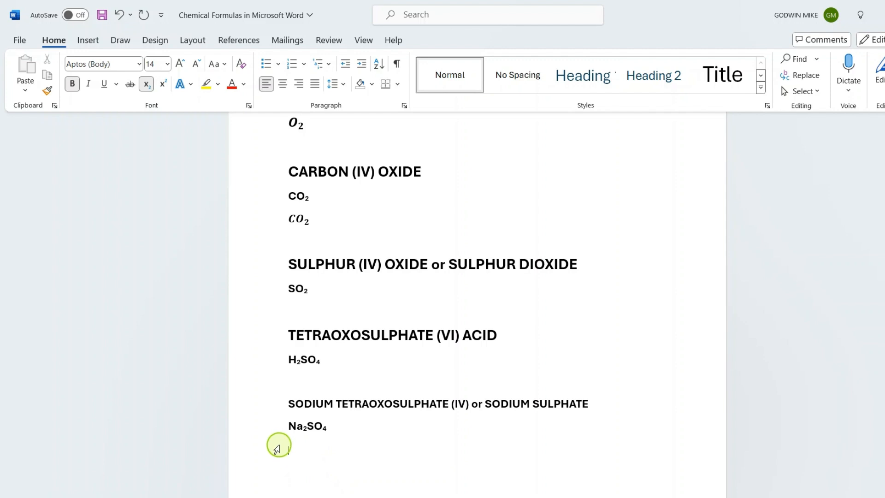
left_click(146, 84)
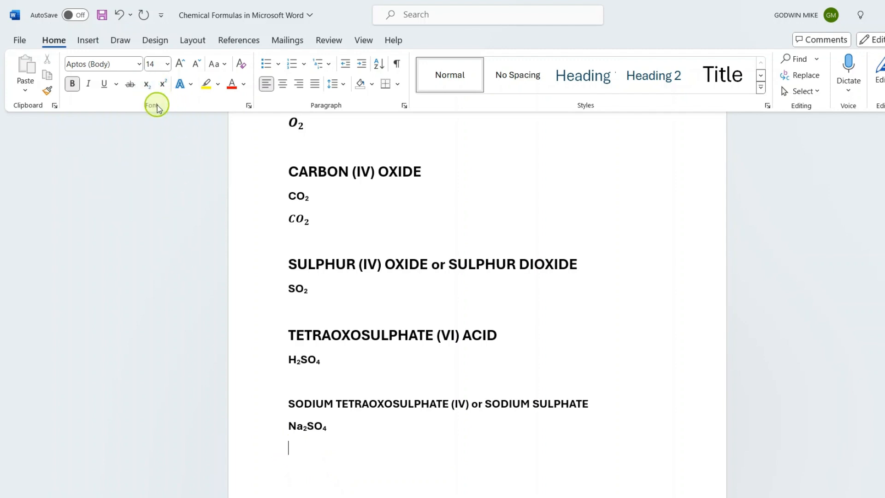